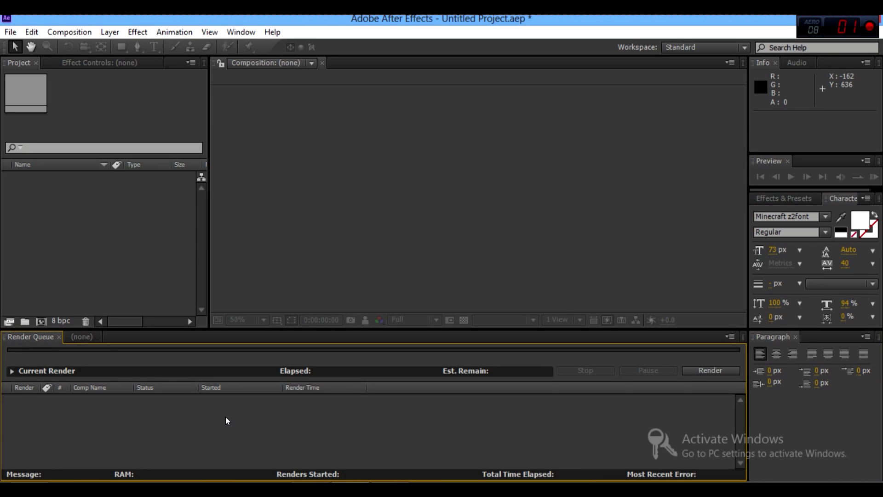
# Cycle through the Project, Composition and Render Queue panels, then bring up the Composition menu.
pyautogui.click(69, 249)
pyautogui.click(349, 151)
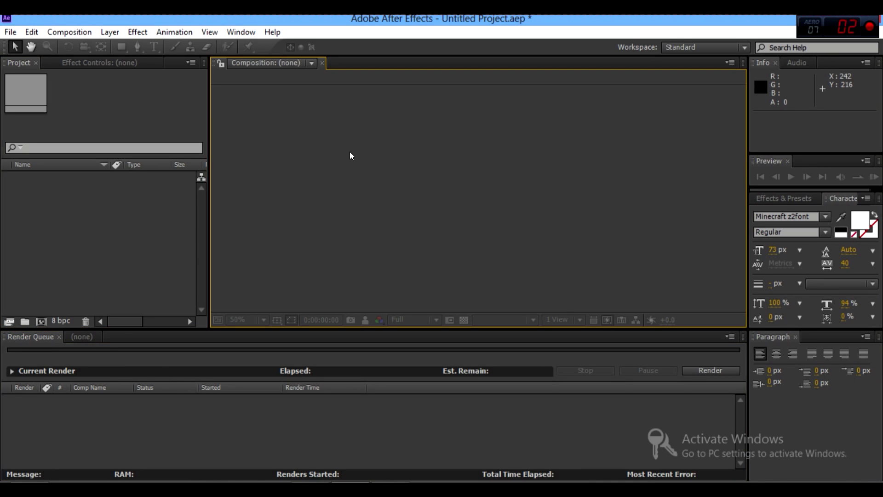
pyautogui.click(76, 276)
pyautogui.click(154, 444)
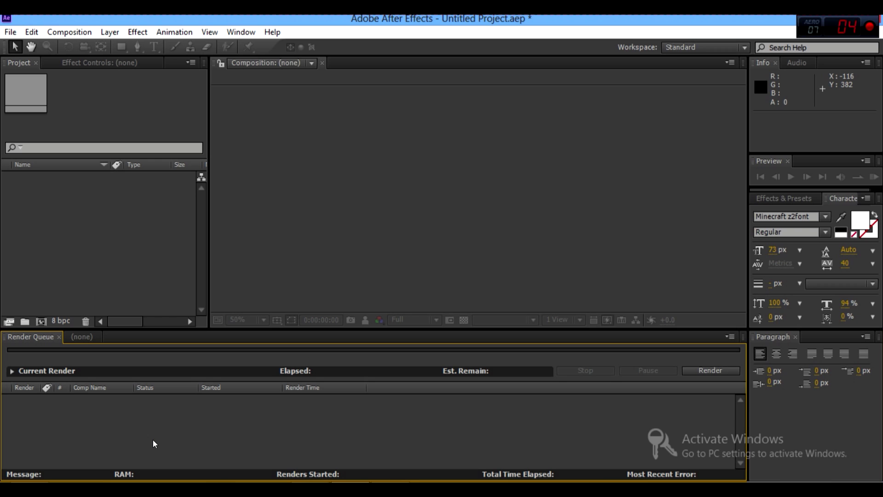
pyautogui.click(129, 230)
pyautogui.click(301, 241)
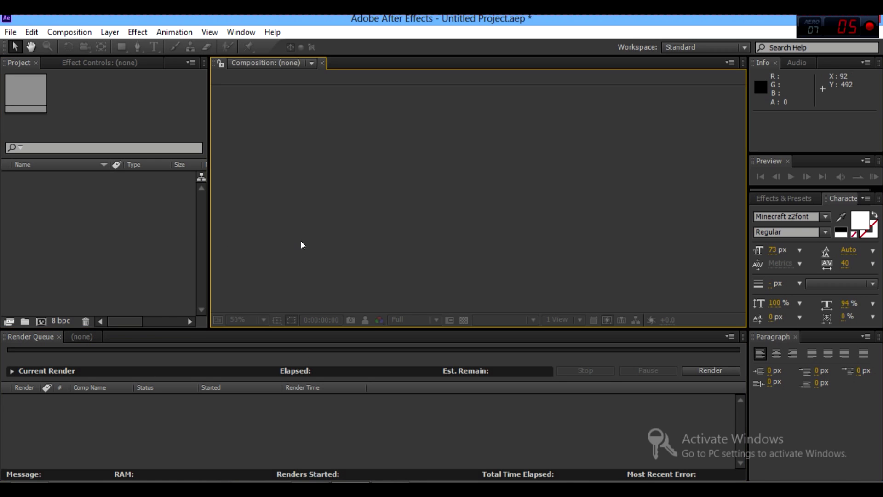
pyautogui.click(157, 252)
pyautogui.click(210, 417)
pyautogui.click(132, 213)
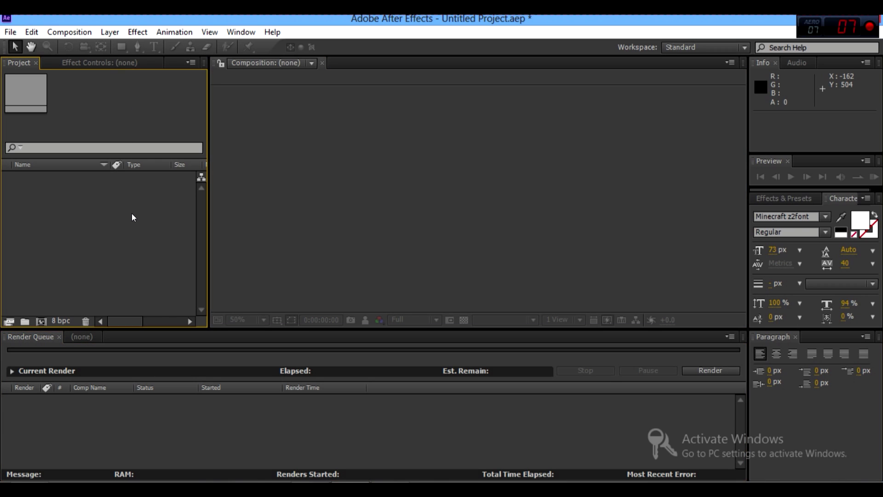
pyautogui.click(346, 196)
pyautogui.click(108, 183)
pyautogui.click(75, 28)
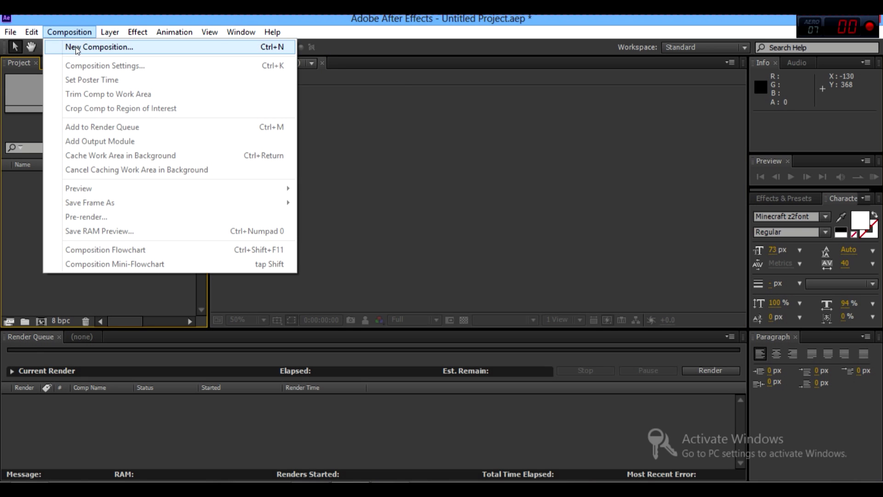
# Create Comp 1 at 1280x720, 59.95 fps with a white background.
pyautogui.click(76, 48)
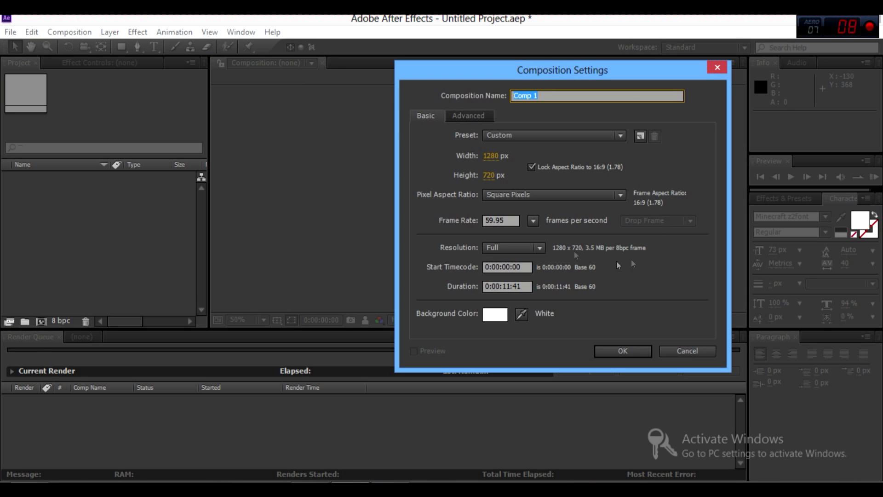
pyautogui.click(631, 351)
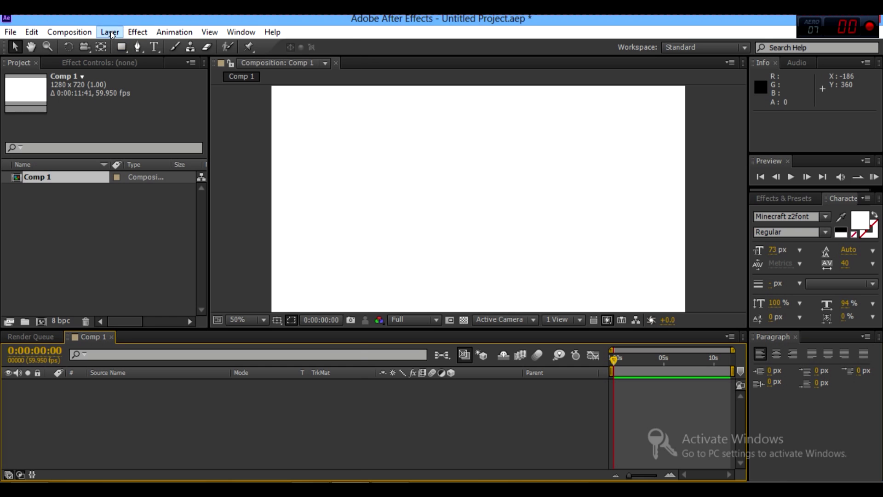
# Add a comp-sized 1280x720 Dark Gray Solid 1 layer via Layer > New > Solid.
pyautogui.click(137, 32)
pyautogui.moveTo(110, 31)
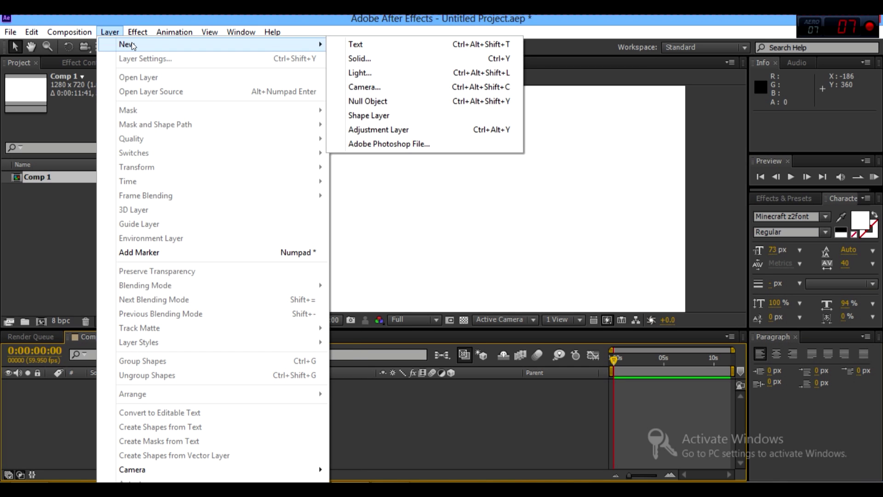
pyautogui.click(110, 32)
pyautogui.click(138, 32)
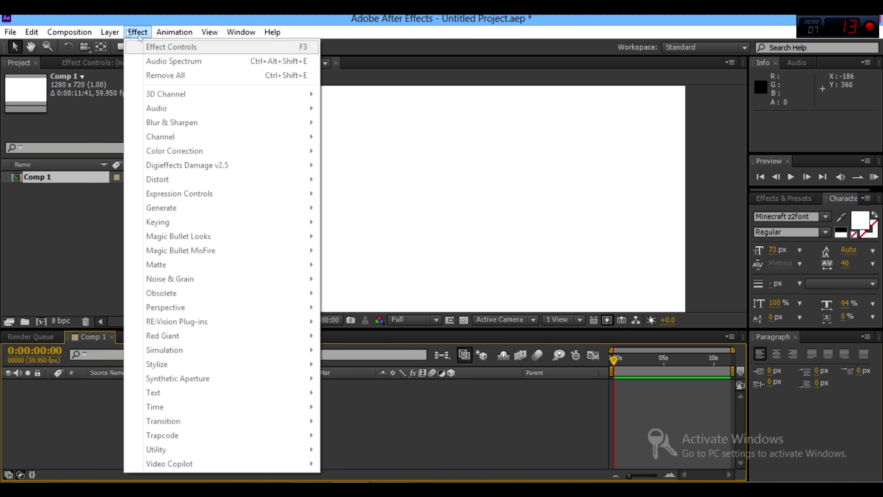
pyautogui.moveTo(109, 32)
pyautogui.moveTo(322, 46)
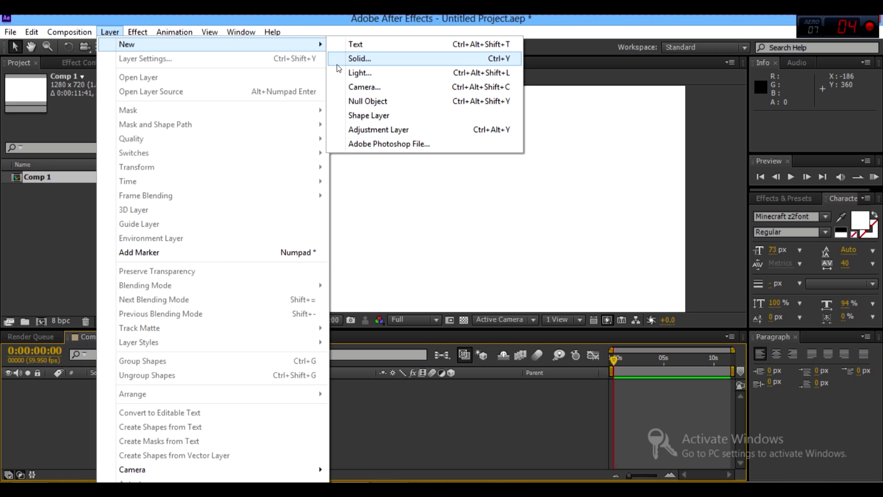
pyautogui.click(341, 62)
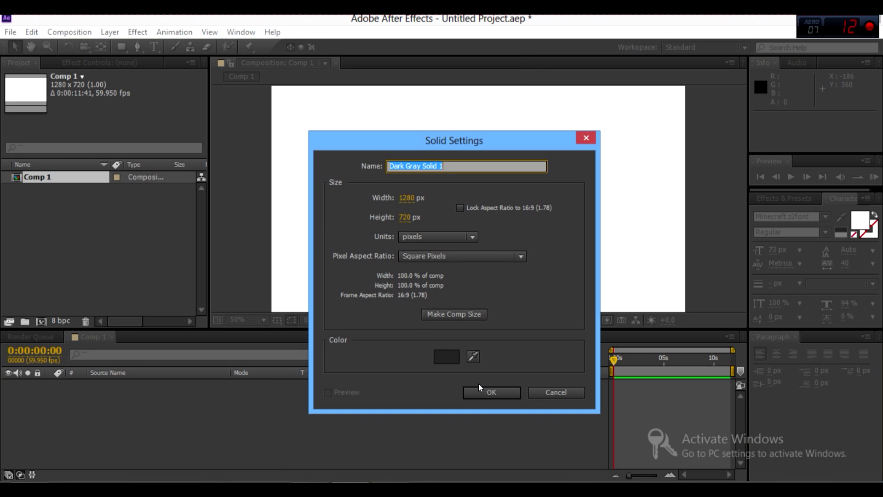
pyautogui.click(478, 393)
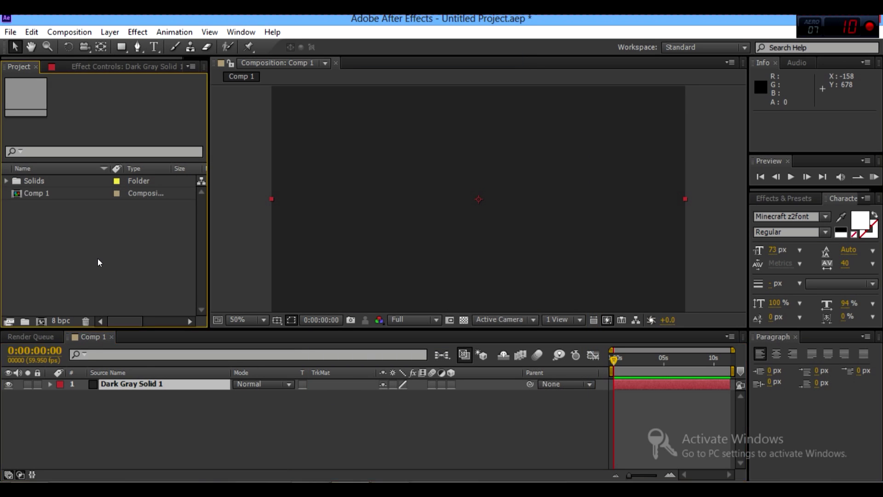
# Apply Effect > Generate > Audio Spectrum to Dark Gray Solid 1.
pyautogui.click(131, 407)
pyautogui.moveTo(121, 385); pyautogui.dragTo(120, 386)
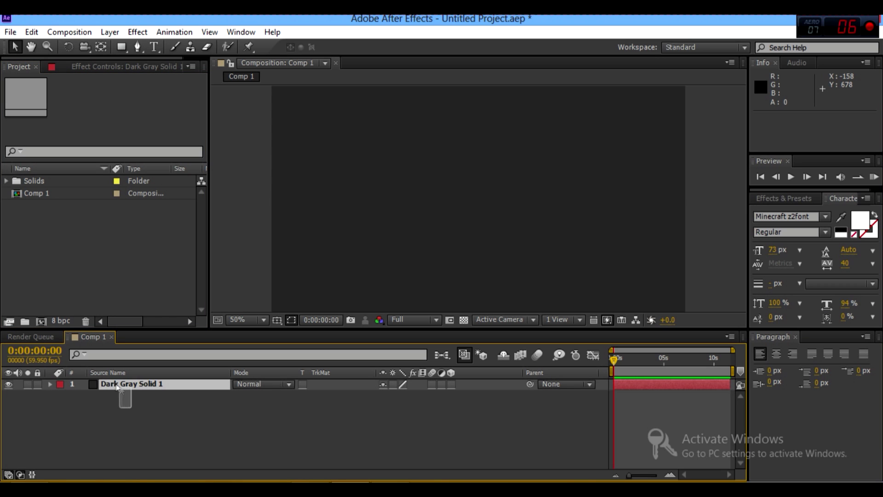
pyautogui.click(137, 31)
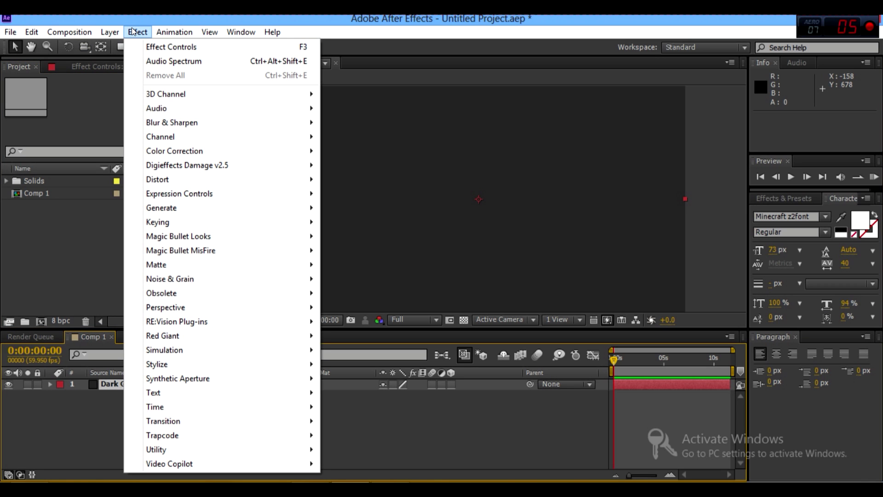
pyautogui.moveTo(201, 212)
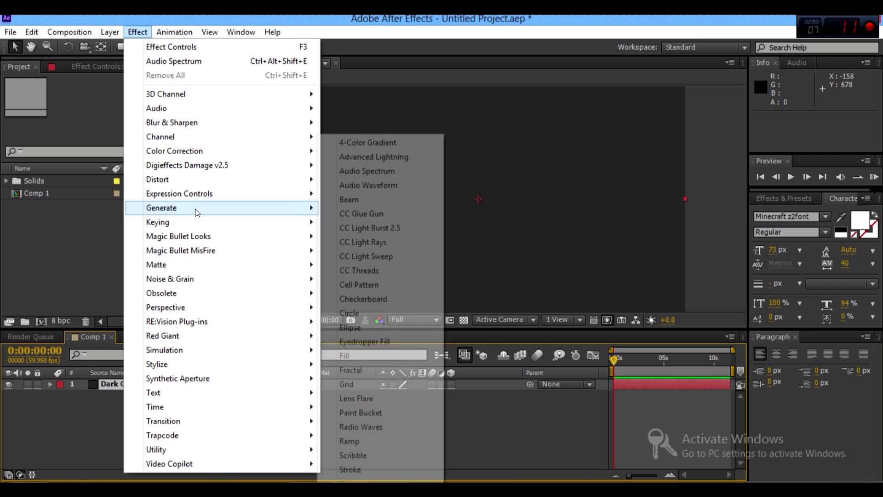
pyautogui.click(367, 170)
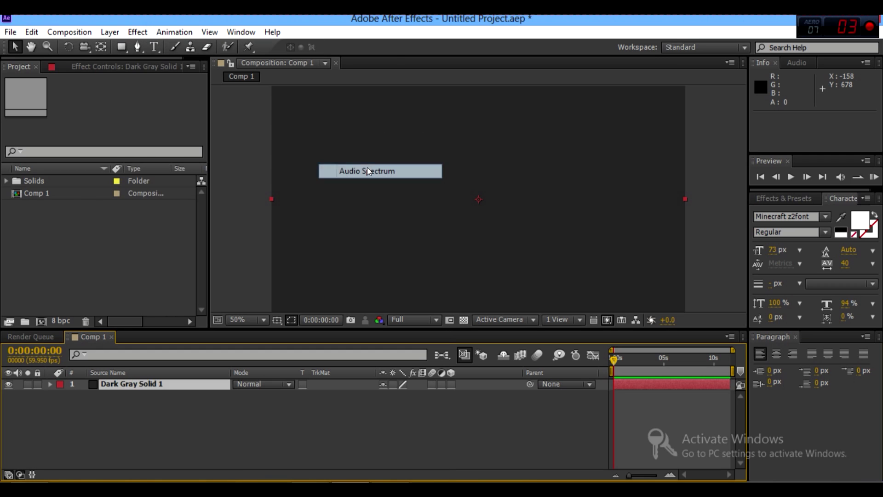
# Drag the Audio Spectrum start point slightly inward to 150,362.
pyautogui.moveTo(314, 201)
pyautogui.mouseDown()
pyautogui.moveTo(317, 212)
pyautogui.moveTo(322, 195)
pyautogui.moveTo(320, 202)
pyautogui.mouseUp()
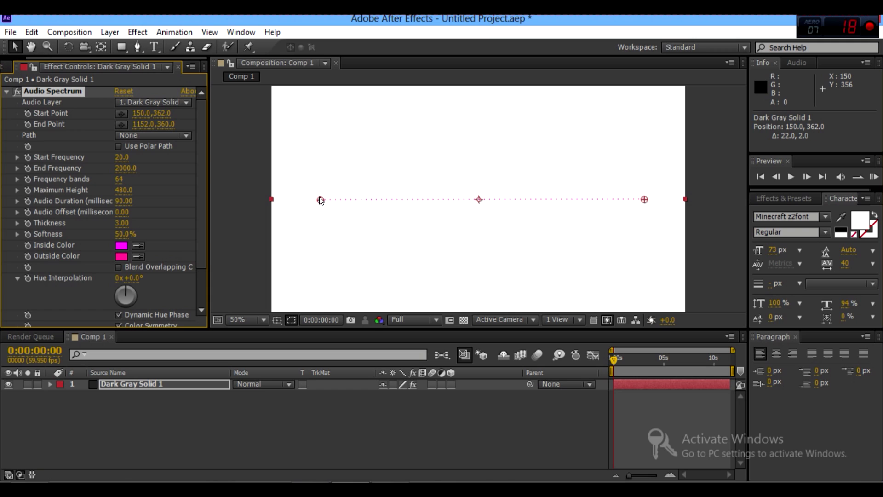
pyautogui.click(321, 201)
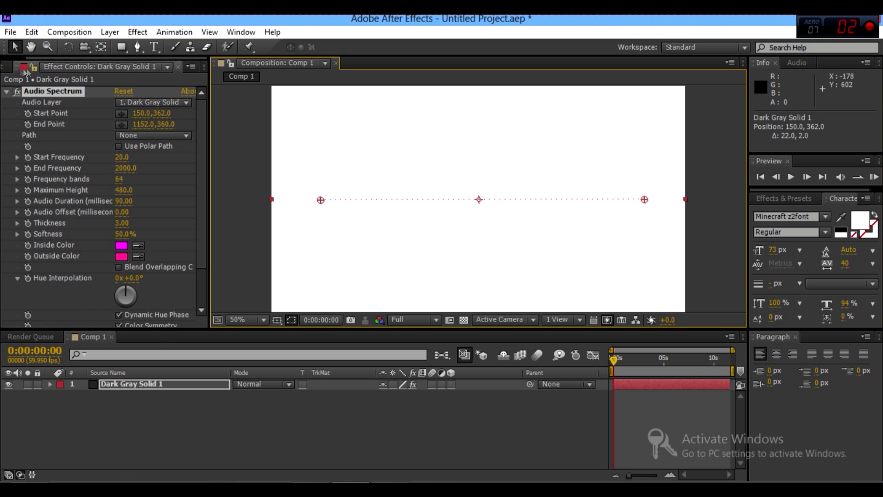
pyautogui.click(4, 66)
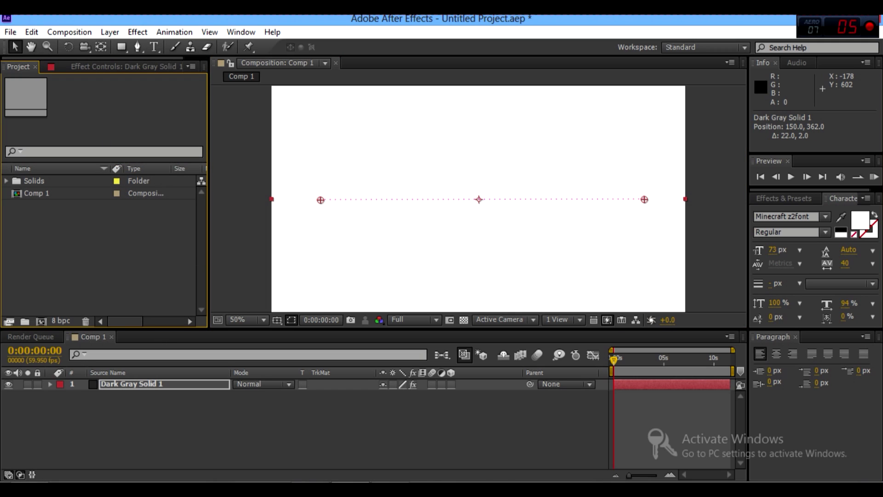
# Import The Happy Troll (griefing theme song).mp3 from Downloads and add it to Comp 1.
pyautogui.hotkey('alt', 'Tab')
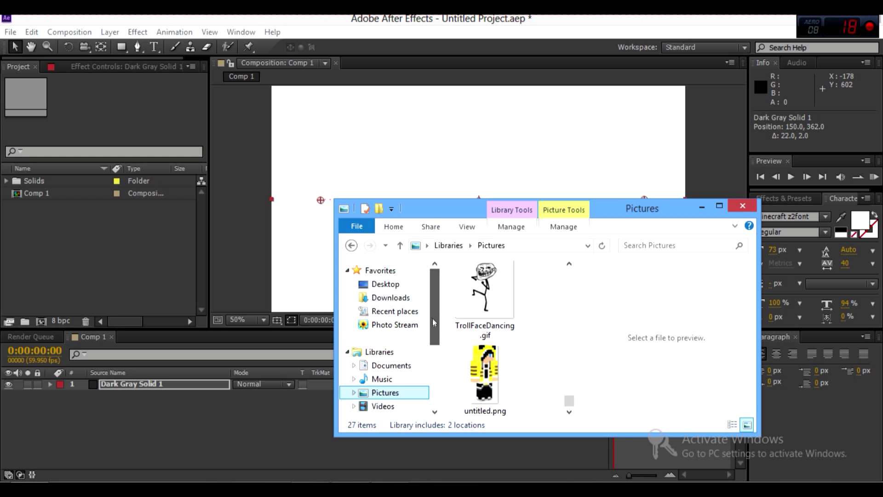
pyautogui.click(390, 297)
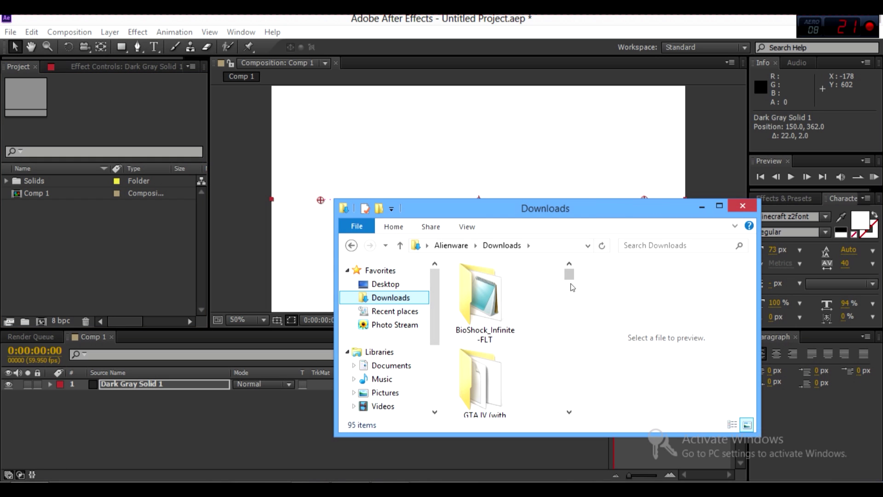
pyautogui.moveTo(571, 285); pyautogui.dragTo(565, 399)
pyautogui.click(485, 317)
pyautogui.moveTo(485, 317); pyautogui.dragTo(82, 276)
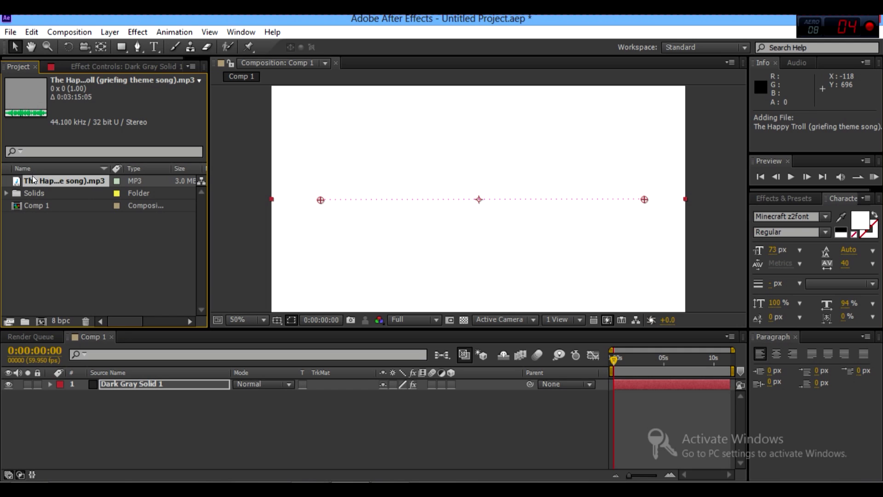
pyautogui.moveTo(32, 179); pyautogui.dragTo(37, 204)
# Set the solid's Audio Spectrum Audio Layer to 1. The Happy Troll.
pyautogui.click(56, 252)
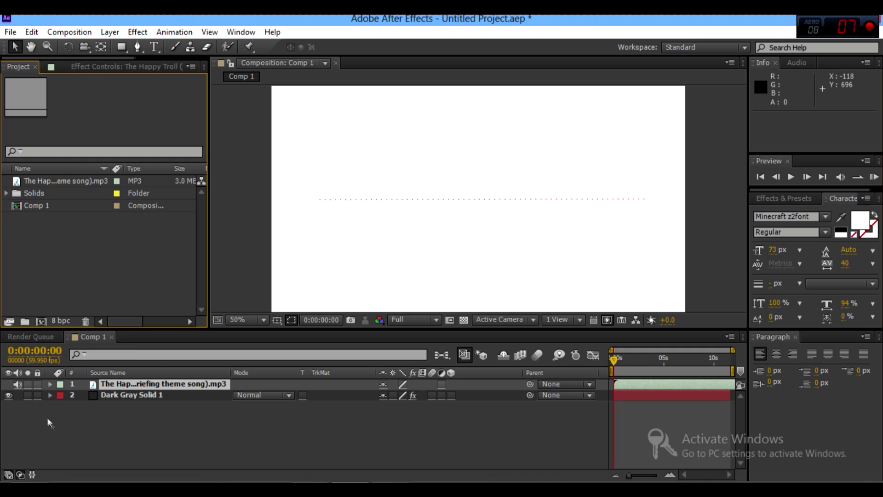
pyautogui.click(92, 436)
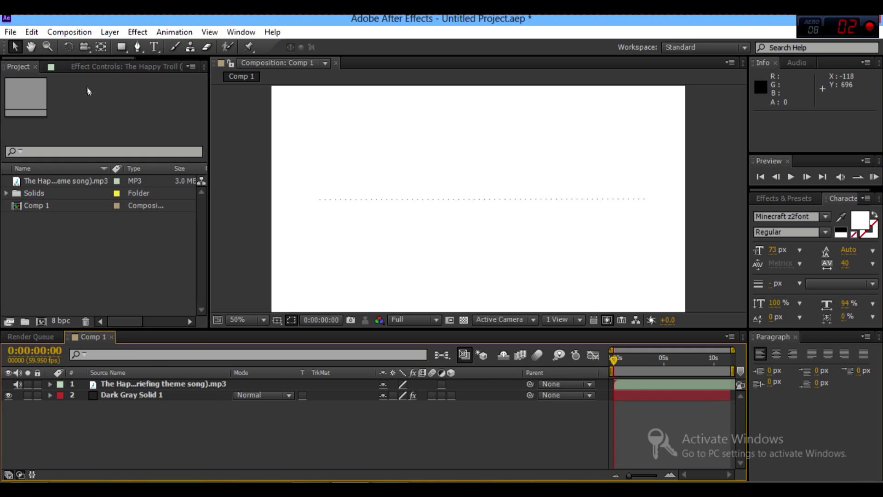
pyautogui.click(115, 395)
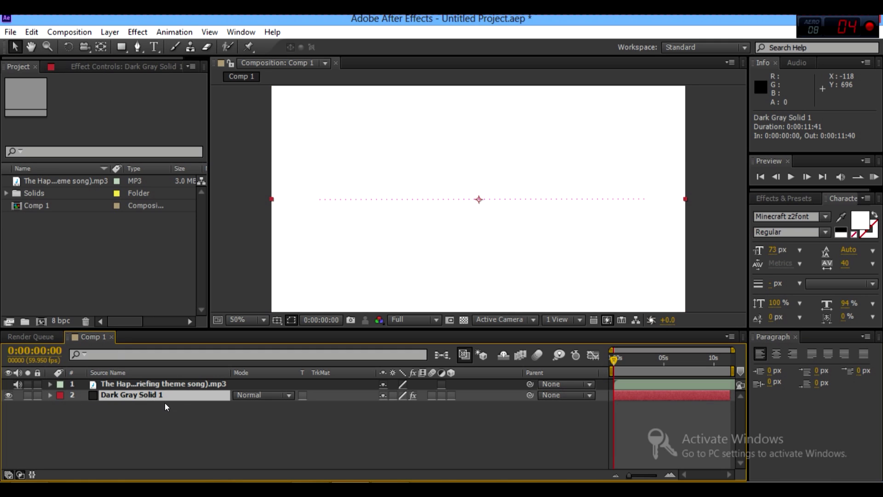
pyautogui.click(100, 65)
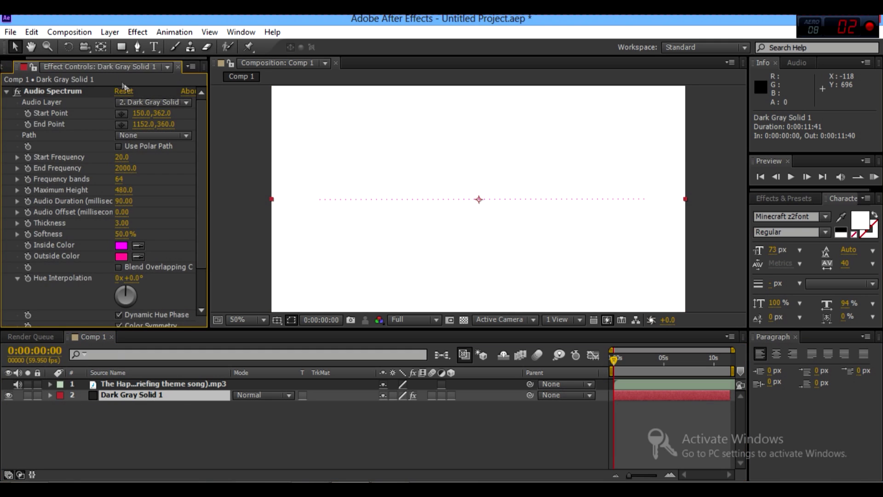
pyautogui.click(185, 106)
pyautogui.click(180, 134)
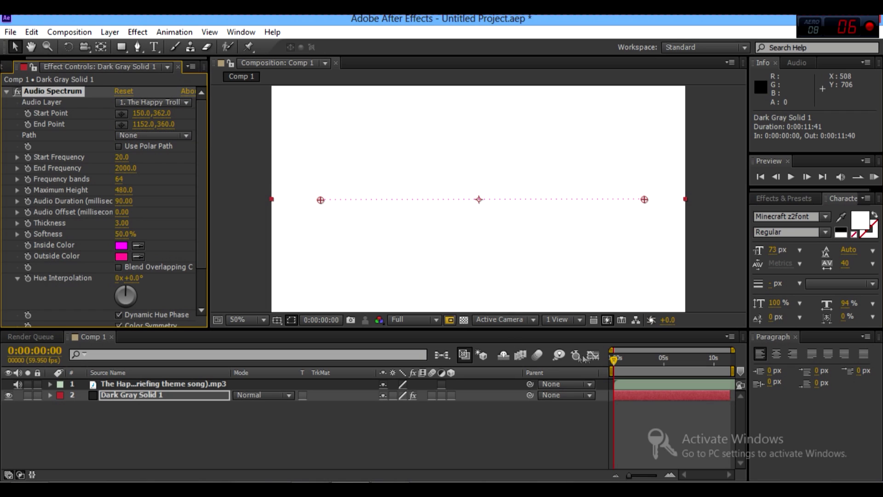
# Scrub forward and RAM-preview the comp with audio, then stop playback.
pyautogui.moveTo(615, 363)
pyautogui.mouseDown()
pyautogui.moveTo(693, 361)
pyautogui.moveTo(612, 360)
pyautogui.mouseUp()
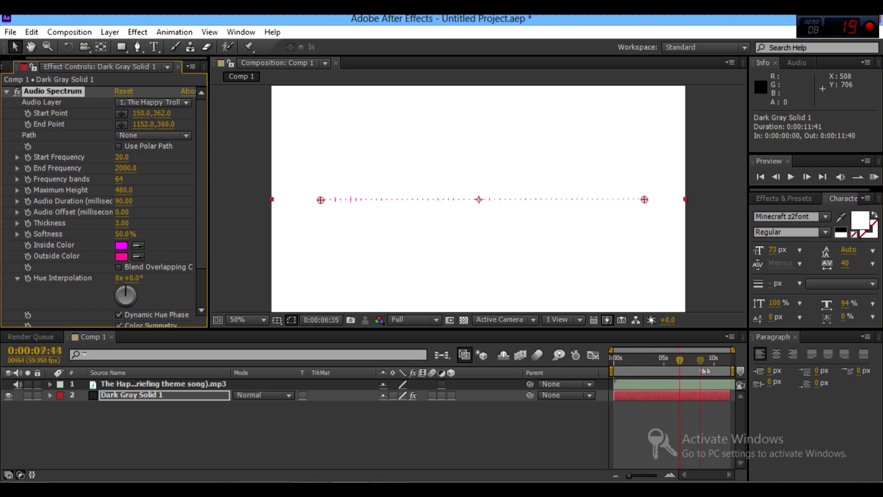
pyautogui.press('KP_0')
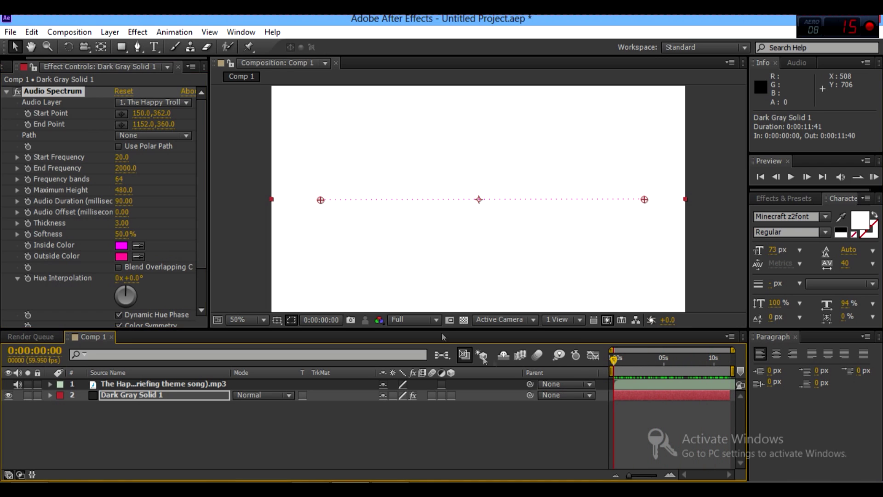
pyautogui.click(441, 333)
# Nudge the spectrum slightly right and import adubstep_wallpaper_by_thegregeth-d33vvhk.jpg from Pictures into the project.
pyautogui.moveTo(351, 225); pyautogui.dragTo(354, 224)
pyautogui.hotkey('alt', 'Tab')
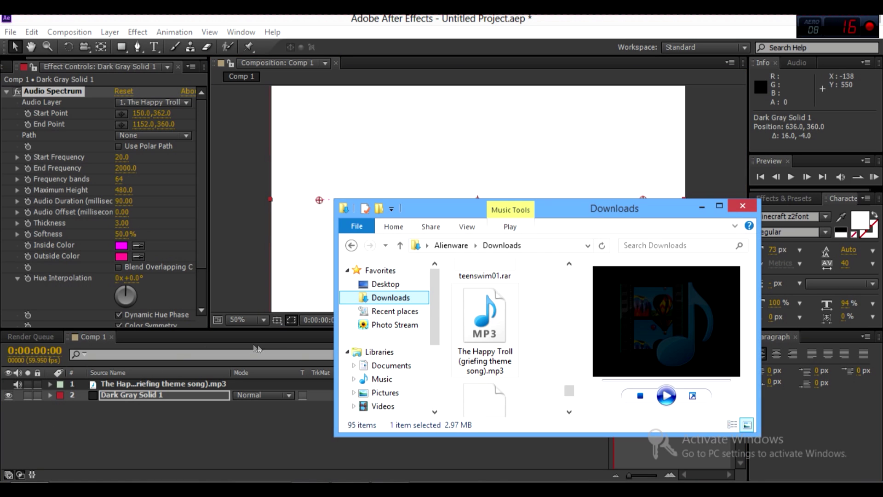
pyautogui.click(385, 392)
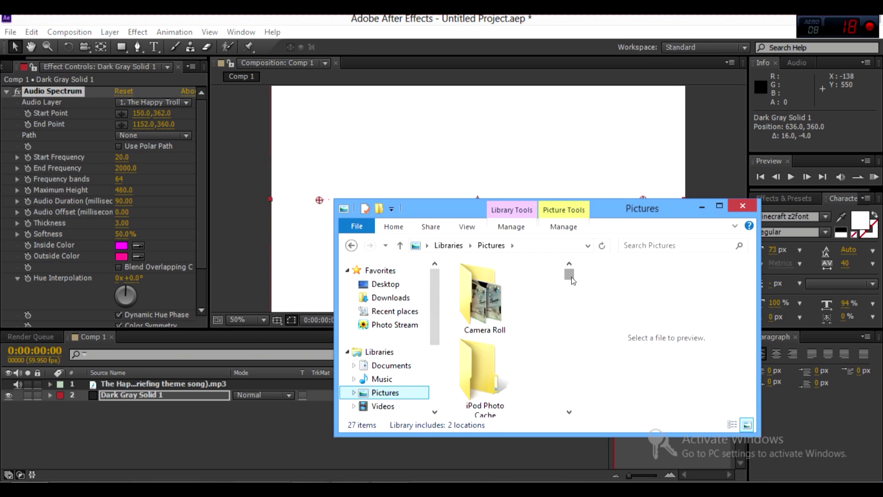
pyautogui.moveTo(572, 280); pyautogui.dragTo(569, 327)
pyautogui.click(502, 334)
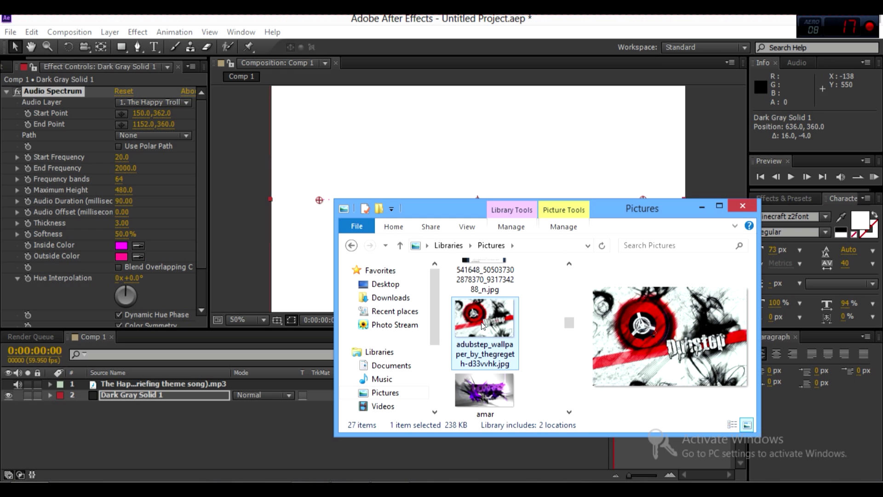
pyautogui.click(6, 65)
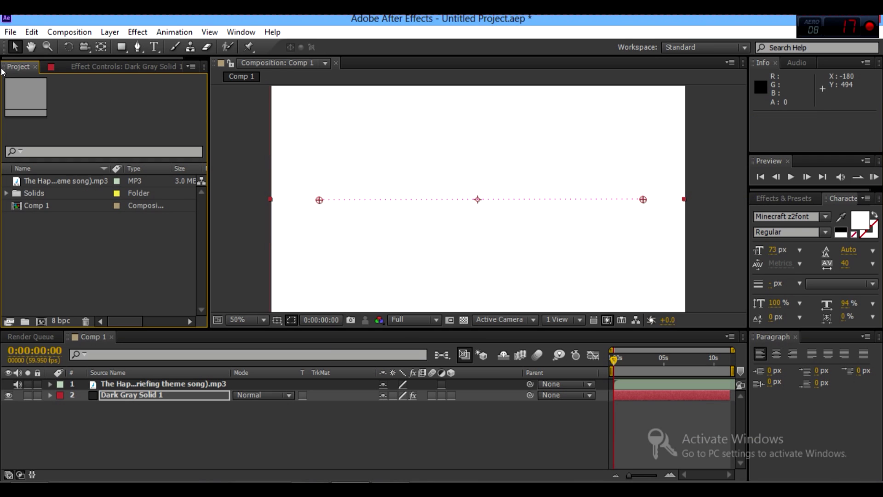
pyautogui.hotkey('alt', 'Tab')
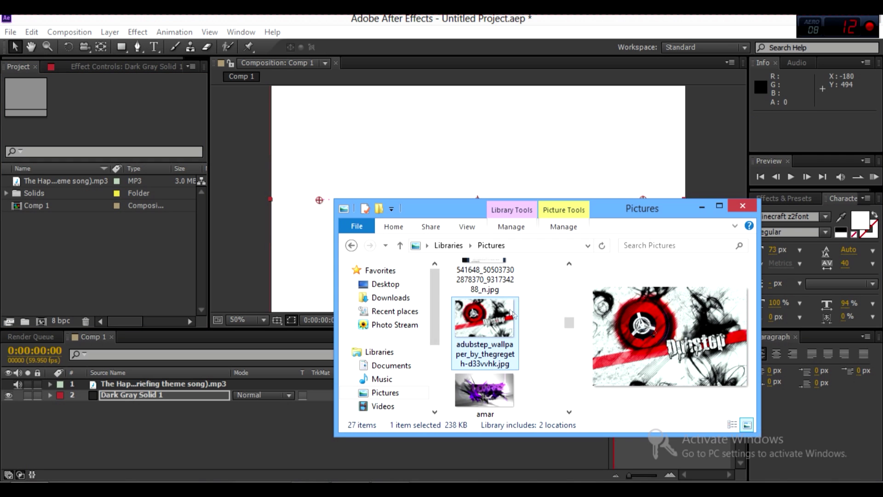
pyautogui.moveTo(496, 316); pyautogui.dragTo(92, 258)
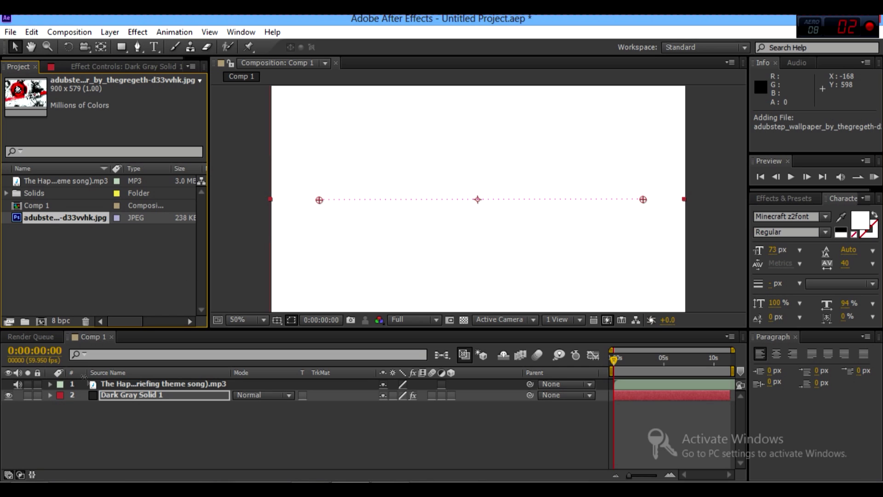
# Add the wallpaper to Comp 1, shift it to 672,338, and move it below Dark Gray Solid 1.
pyautogui.moveTo(37, 220); pyautogui.dragTo(108, 383)
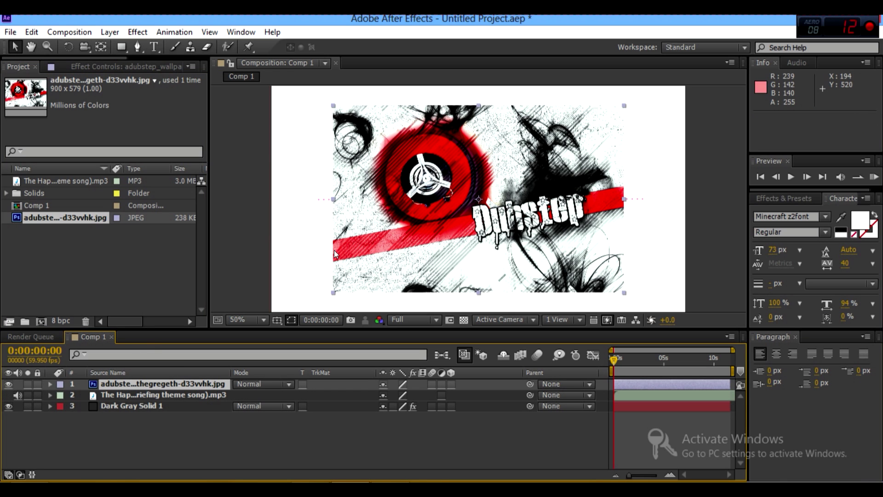
pyautogui.moveTo(407, 225)
pyautogui.mouseDown()
pyautogui.moveTo(395, 209)
pyautogui.moveTo(409, 222)
pyautogui.moveTo(417, 217)
pyautogui.mouseUp()
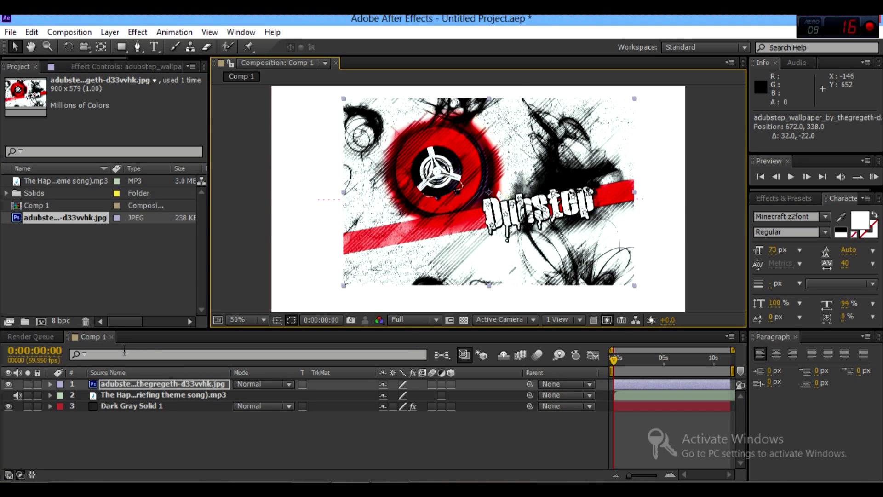
pyautogui.moveTo(126, 379); pyautogui.dragTo(123, 415)
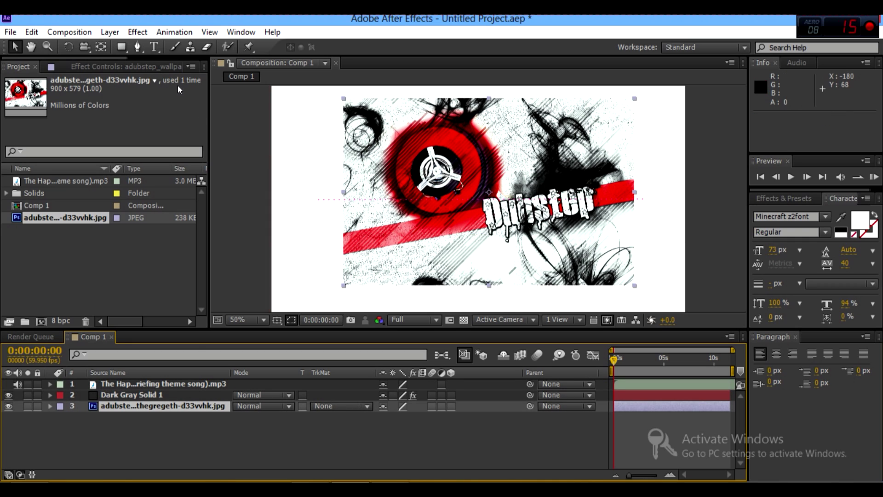
# Select the spectrum solid and set Audio Spectrum's Outside Color to black.
pyautogui.click(116, 69)
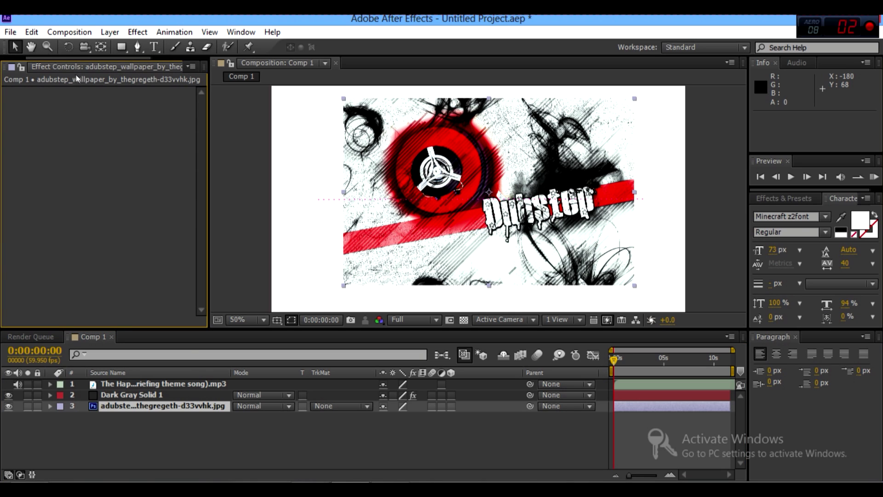
pyautogui.click(138, 393)
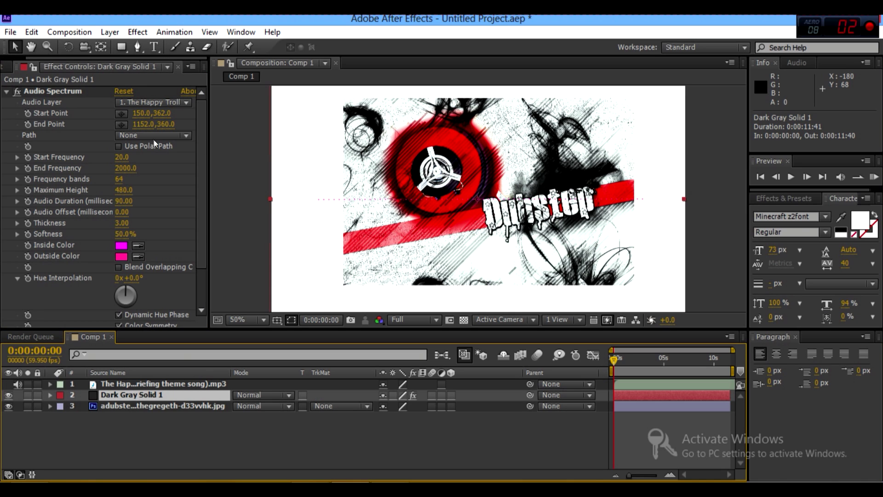
pyautogui.click(123, 247)
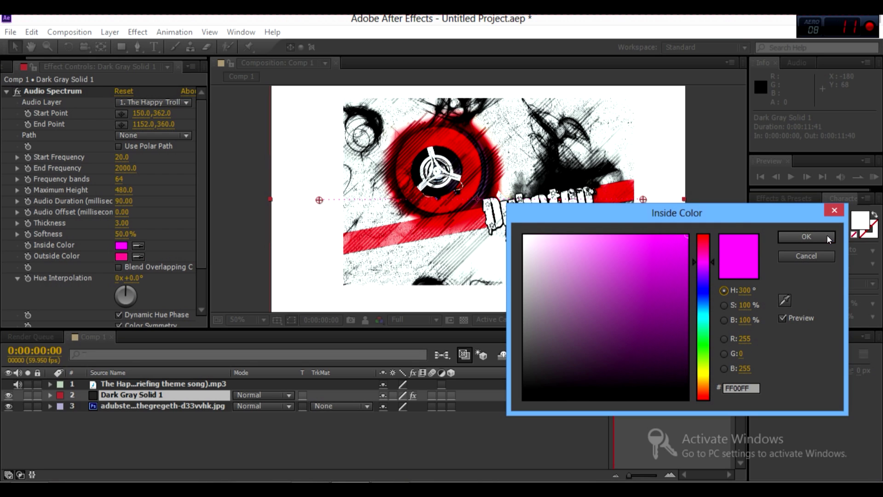
pyautogui.click(806, 236)
pyautogui.click(121, 257)
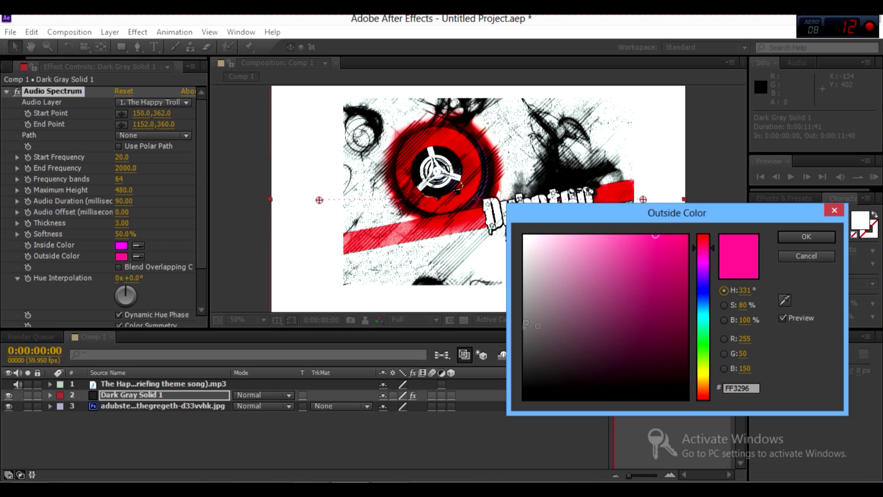
pyautogui.moveTo(662, 257)
pyautogui.mouseDown()
pyautogui.moveTo(721, 227)
pyautogui.moveTo(524, 300)
pyautogui.moveTo(559, 396)
pyautogui.moveTo(459, 415)
pyautogui.mouseUp()
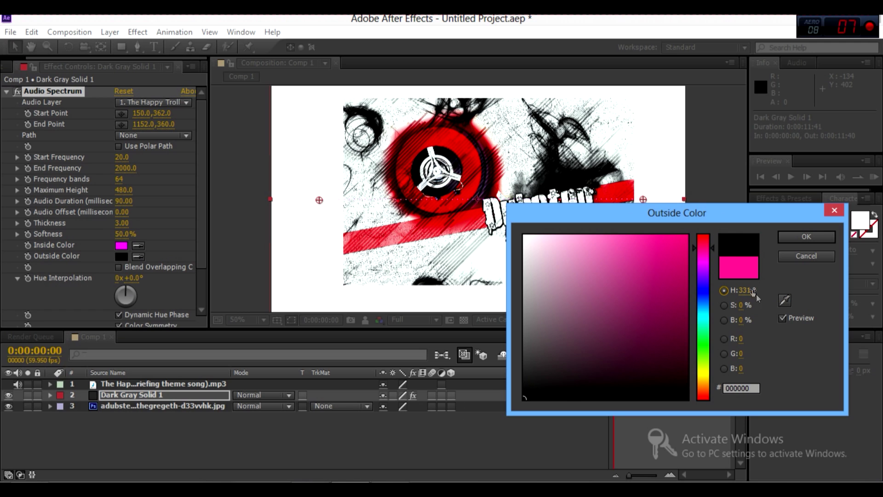
pyautogui.click(806, 236)
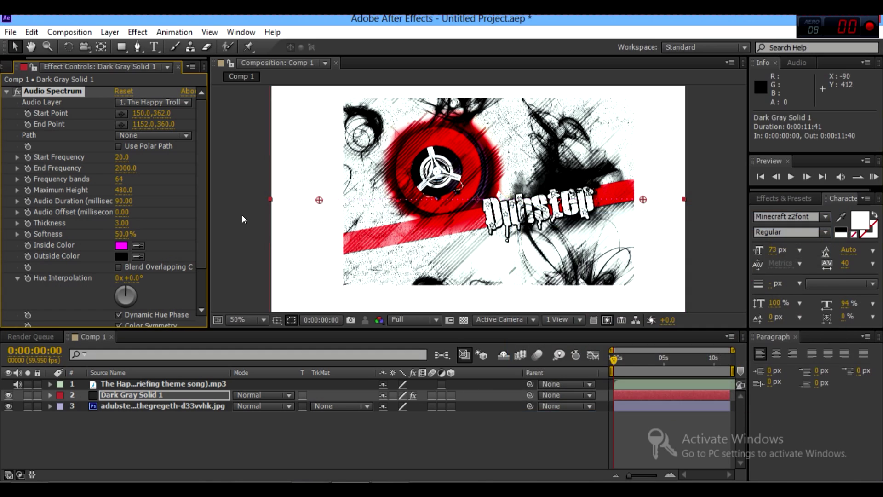
# Set the Inside Color to black too, then move the spectrum up and right.
pyautogui.click(122, 245)
pyautogui.moveTo(566, 311); pyautogui.dragTo(502, 448)
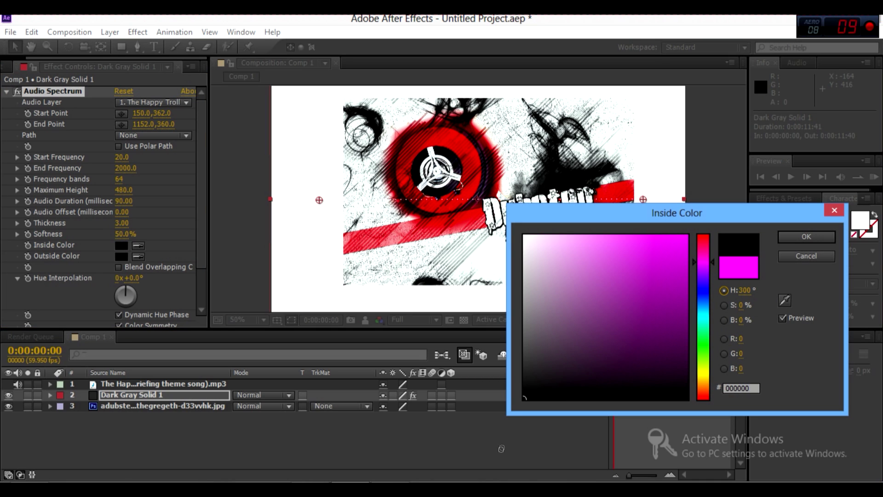
pyautogui.click(806, 236)
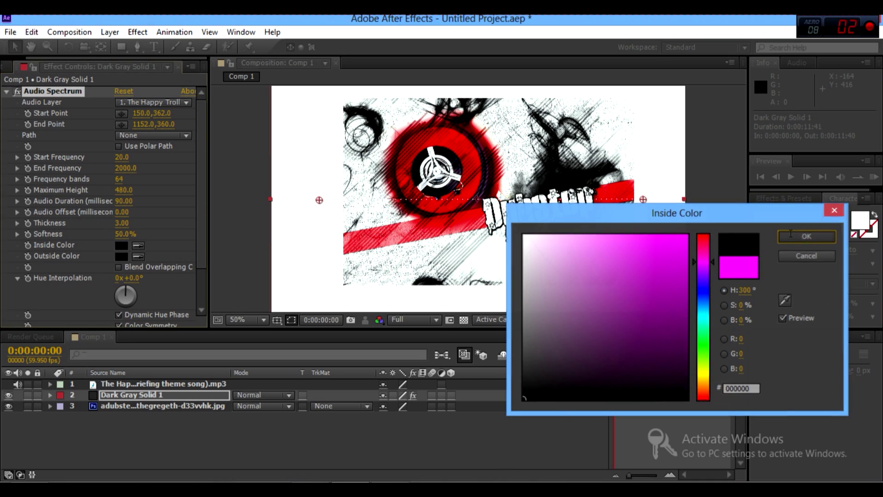
pyautogui.moveTo(465, 196); pyautogui.dragTo(456, 159)
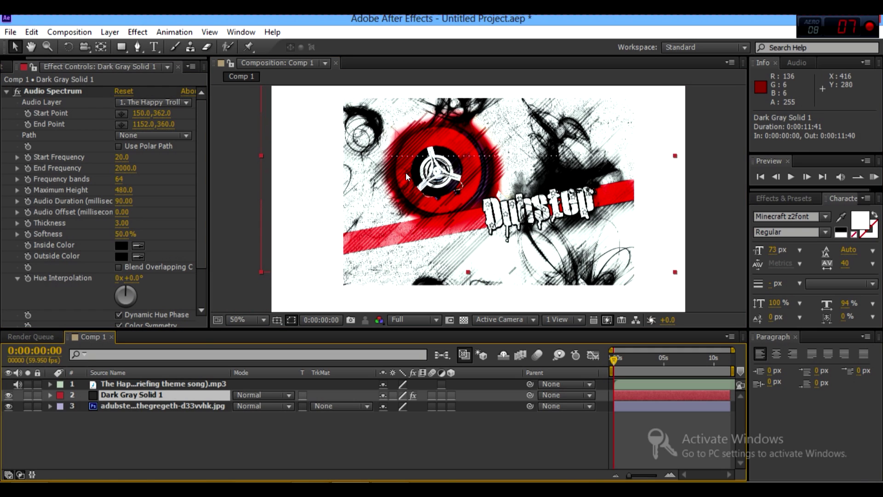
pyautogui.moveTo(403, 145); pyautogui.dragTo(428, 171)
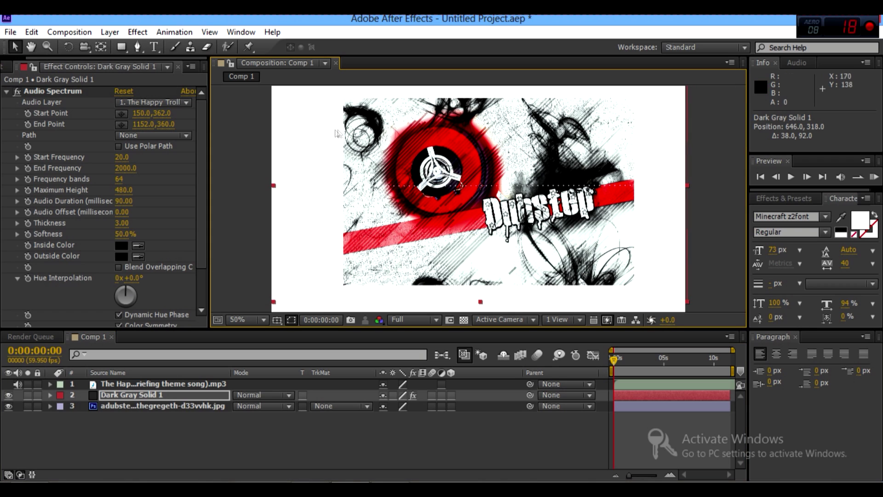
# Zoom the viewer to 33.3% and scale the wallpaper to 144%, 133% to fill the frame.
pyautogui.click(133, 405)
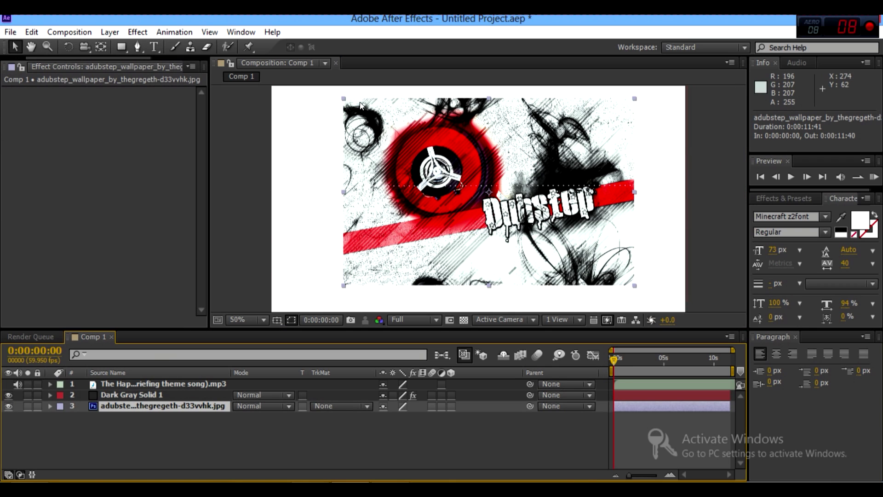
pyautogui.click(292, 91)
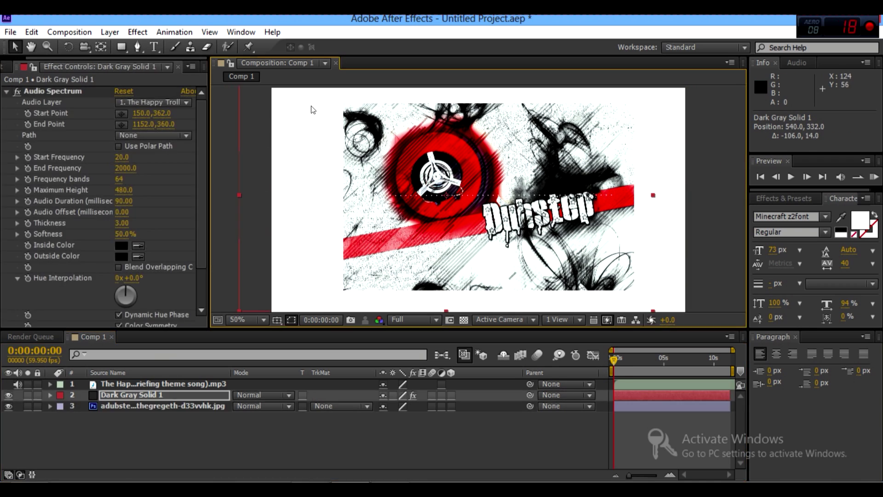
pyautogui.click(246, 320)
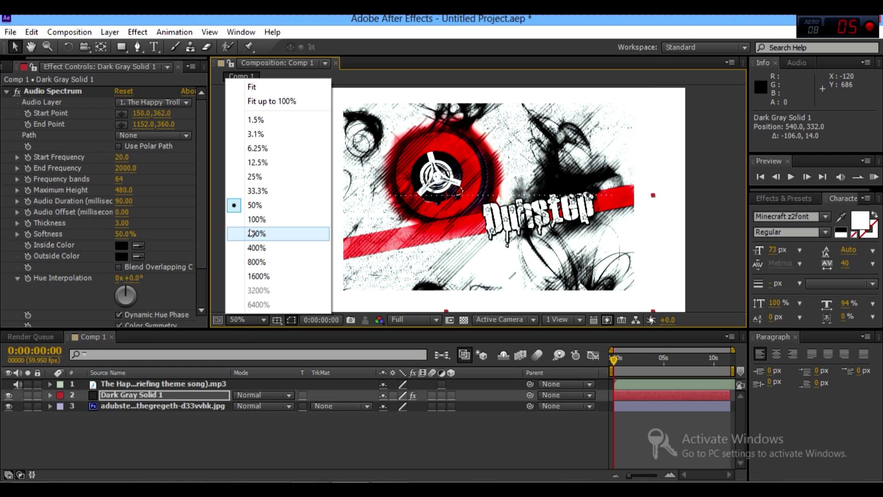
pyautogui.click(260, 193)
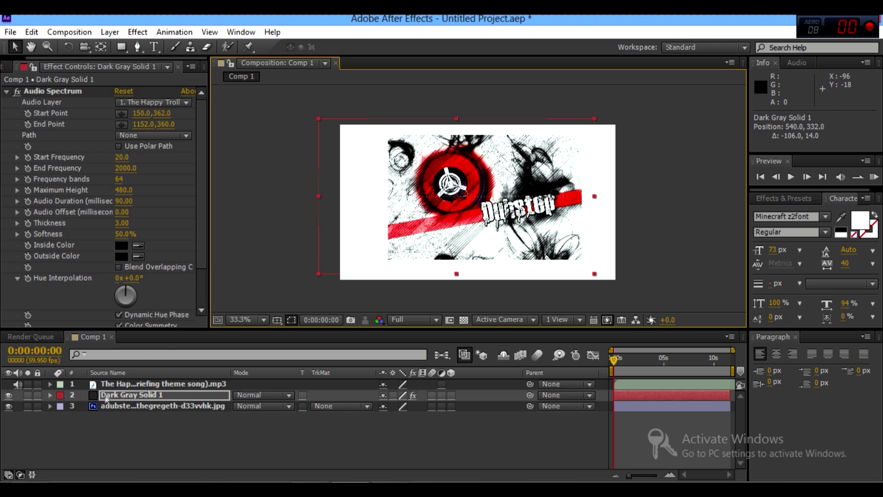
pyautogui.click(107, 406)
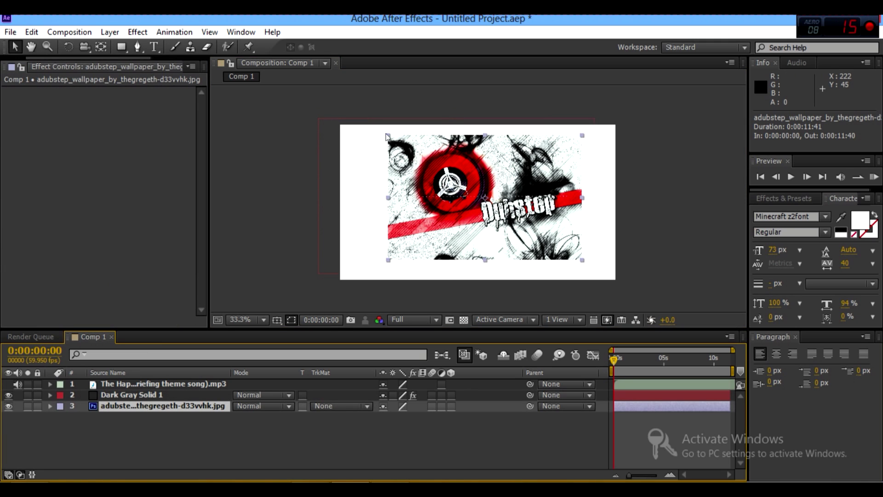
pyautogui.moveTo(390, 138); pyautogui.dragTo(374, 133)
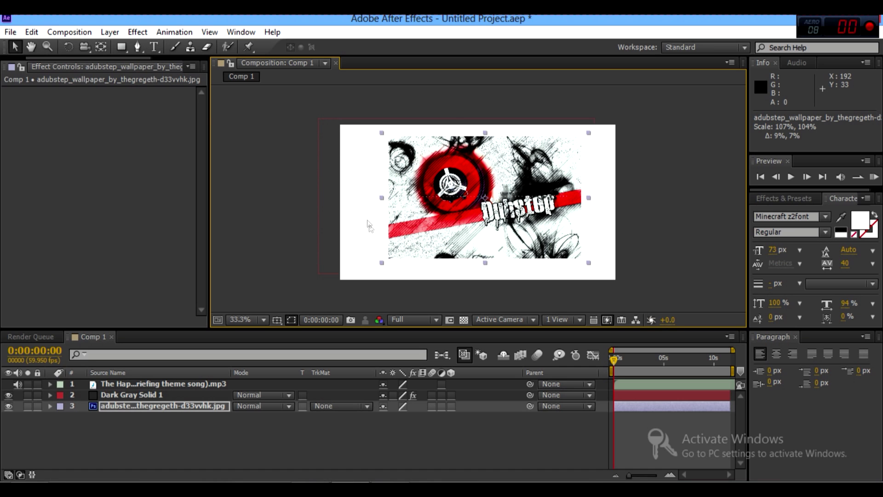
pyautogui.moveTo(389, 258); pyautogui.dragTo(335, 288)
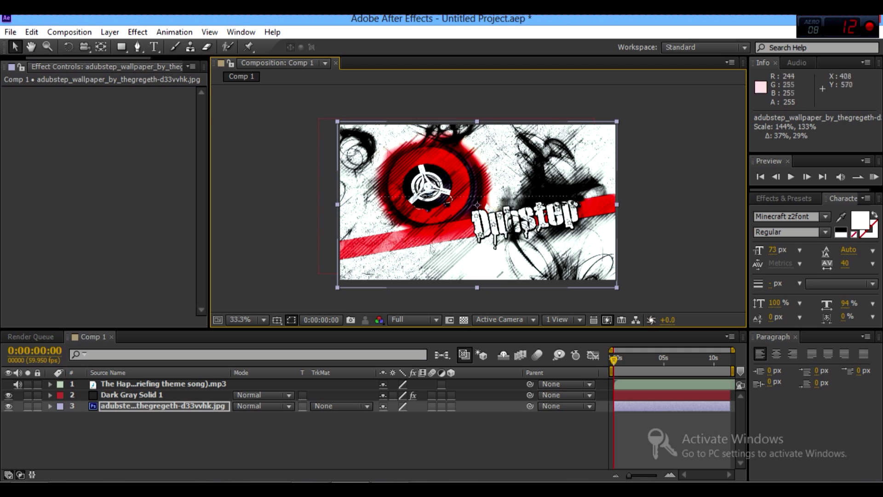
# Select Dark Gray Solid 1, undo a trial move, and bring its Audio Spectrum controls into view.
pyautogui.click(123, 385)
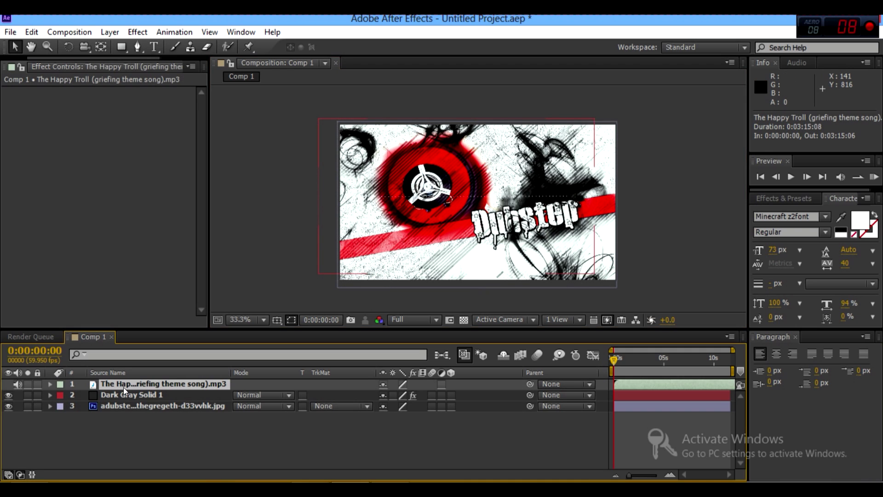
pyautogui.click(122, 394)
pyautogui.moveTo(416, 208)
pyautogui.mouseDown()
pyautogui.moveTo(404, 156)
pyautogui.moveTo(460, 187)
pyautogui.moveTo(427, 210)
pyautogui.mouseUp()
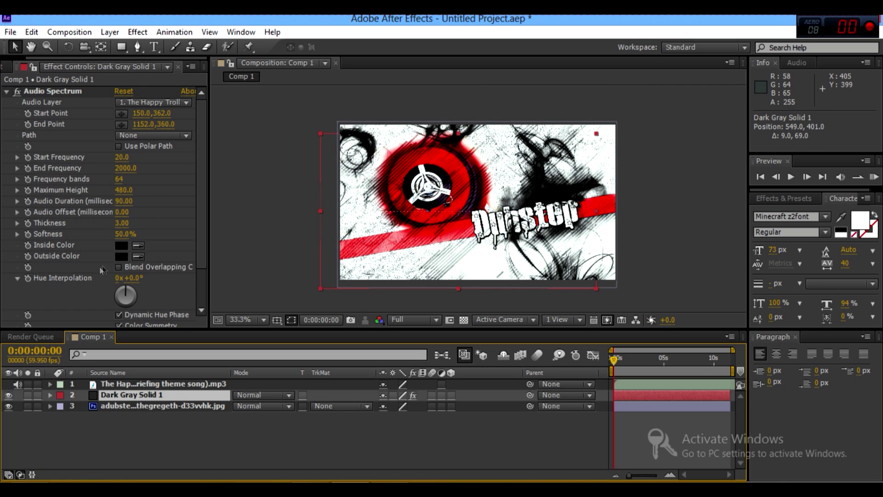
pyautogui.hotkey('ctrl', 'z')
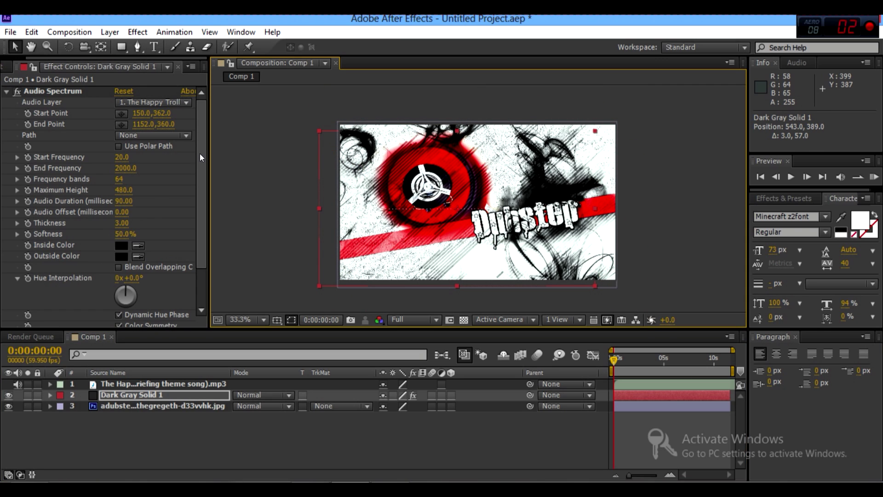
pyautogui.click(200, 156)
pyautogui.scroll(2, 199, 155)
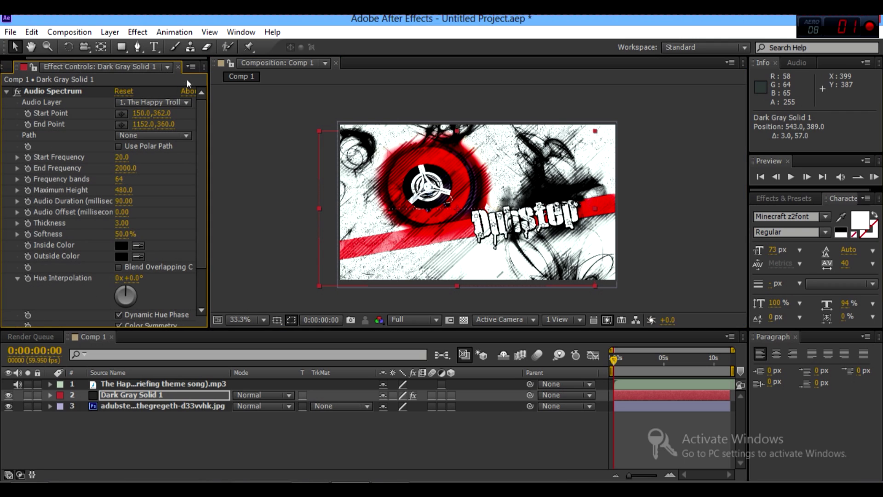
# Set the Audio Spectrum Inside Color to violet 5400FF.
pyautogui.click(121, 245)
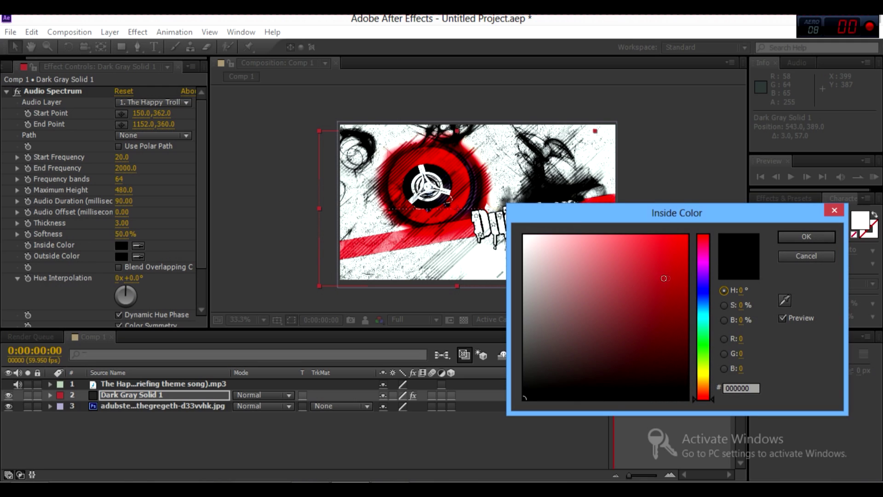
pyautogui.moveTo(702, 253); pyautogui.dragTo(702, 280)
pyautogui.click(668, 240)
pyautogui.moveTo(667, 240); pyautogui.dragTo(768, 224)
pyautogui.click(816, 236)
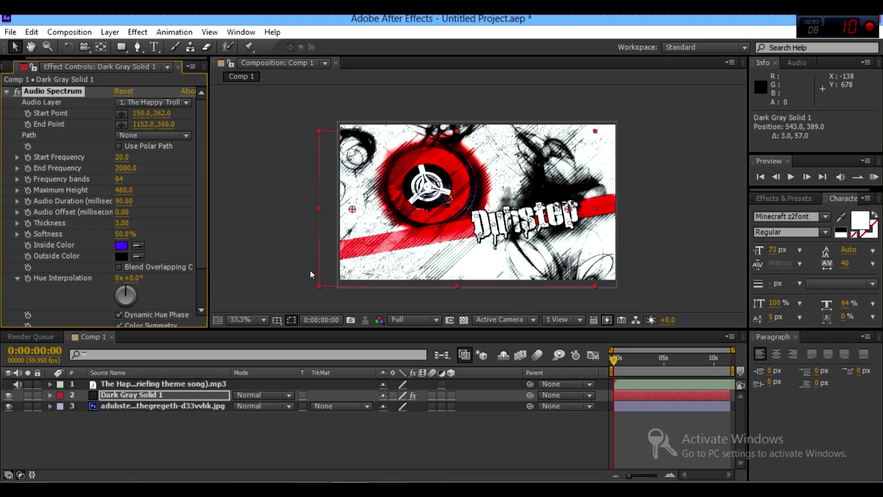
# Set Outside Color to blue 2400FF and move the spectrum's start point to 102,509.
pyautogui.click(120, 256)
pyautogui.click(705, 286)
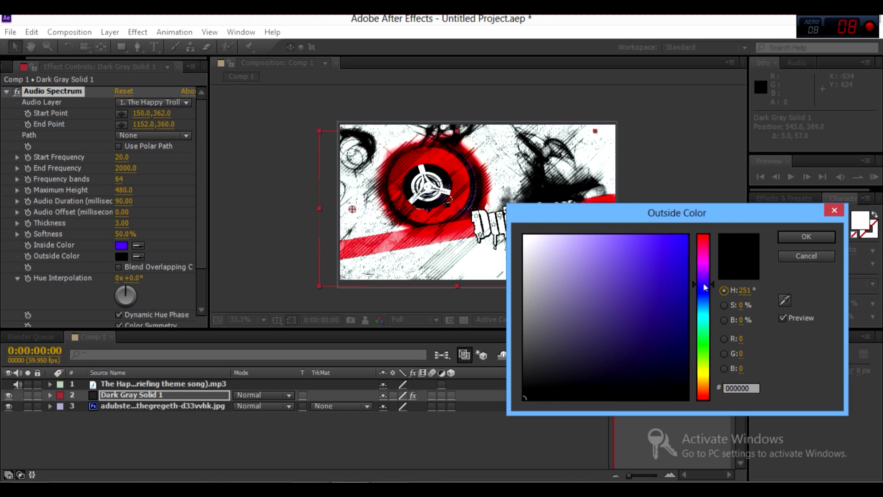
pyautogui.moveTo(665, 258)
pyautogui.mouseDown()
pyautogui.moveTo(684, 239)
pyautogui.moveTo(672, 229)
pyautogui.moveTo(741, 226)
pyautogui.mouseUp()
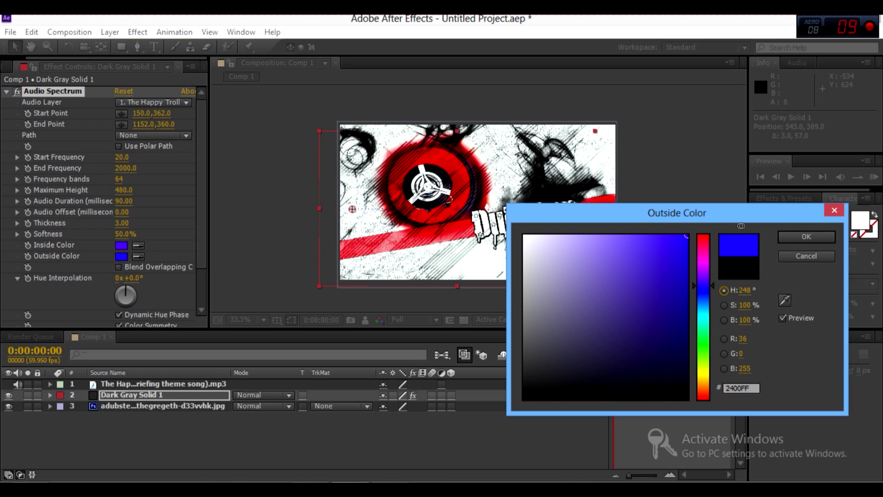
pyautogui.click(815, 236)
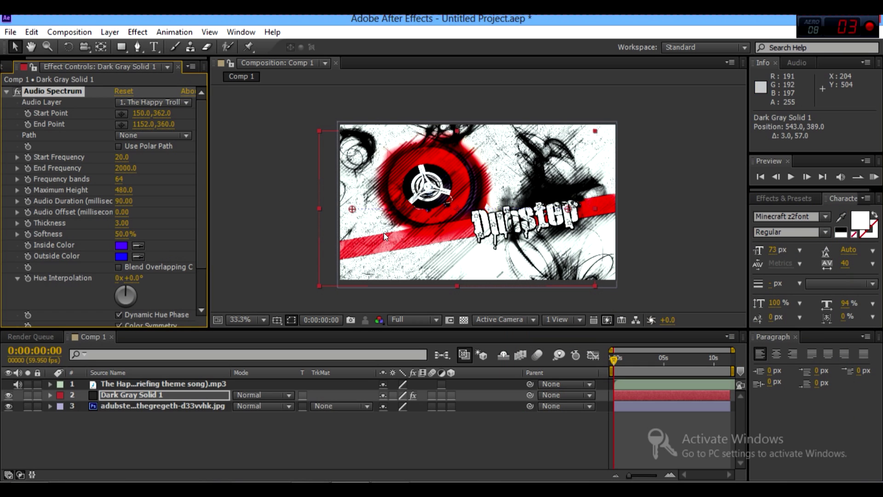
pyautogui.moveTo(352, 212); pyautogui.dragTo(338, 245)
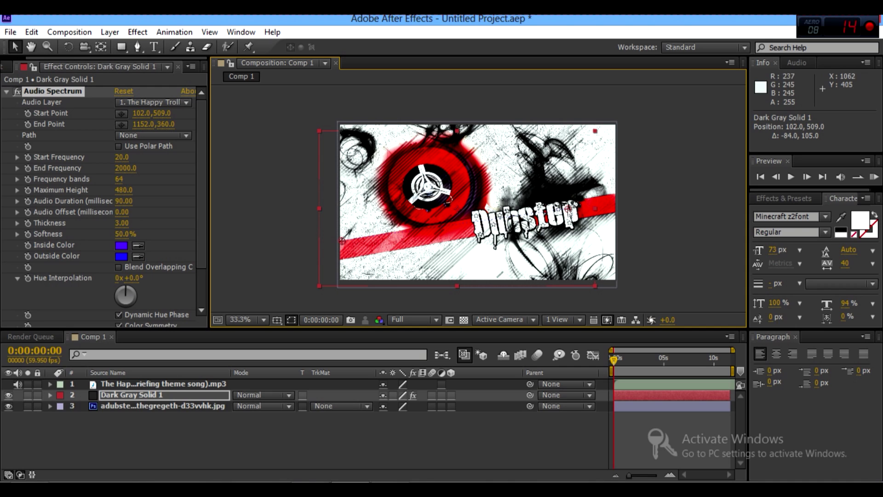
# Move the spectrum's end point to 1380,288 at the stripe's right end, then scrub ahead to check.
pyautogui.moveTo(573, 207); pyautogui.dragTo(614, 189)
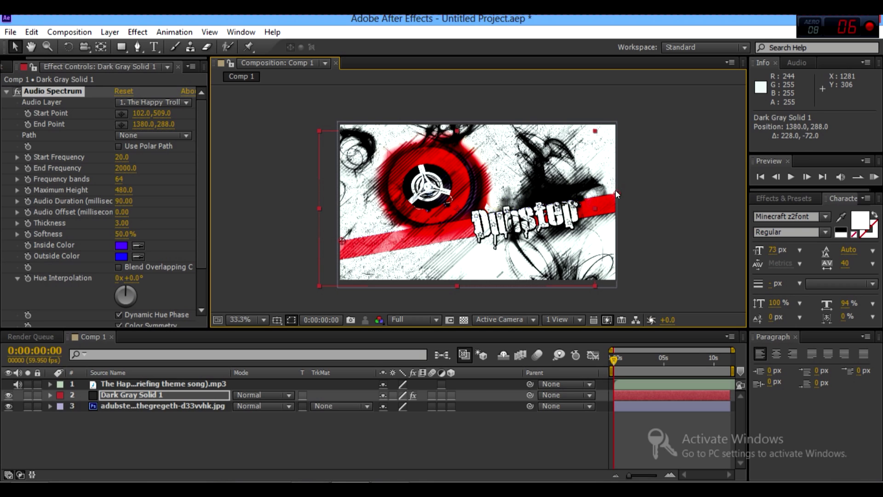
pyautogui.moveTo(613, 361); pyautogui.dragTo(664, 394)
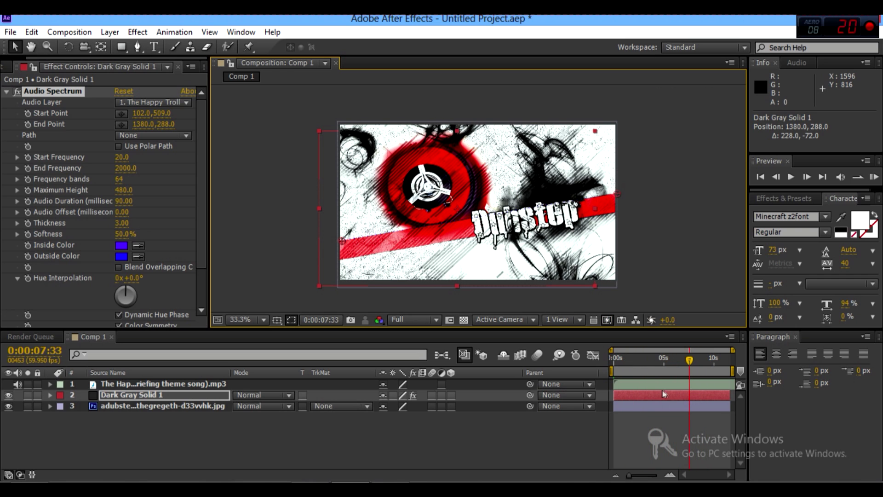
pyautogui.click(683, 366)
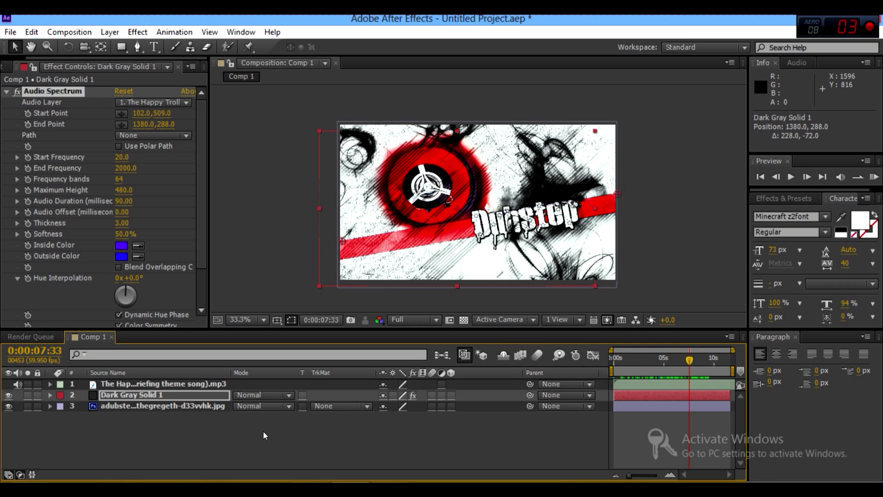
pyautogui.click(124, 406)
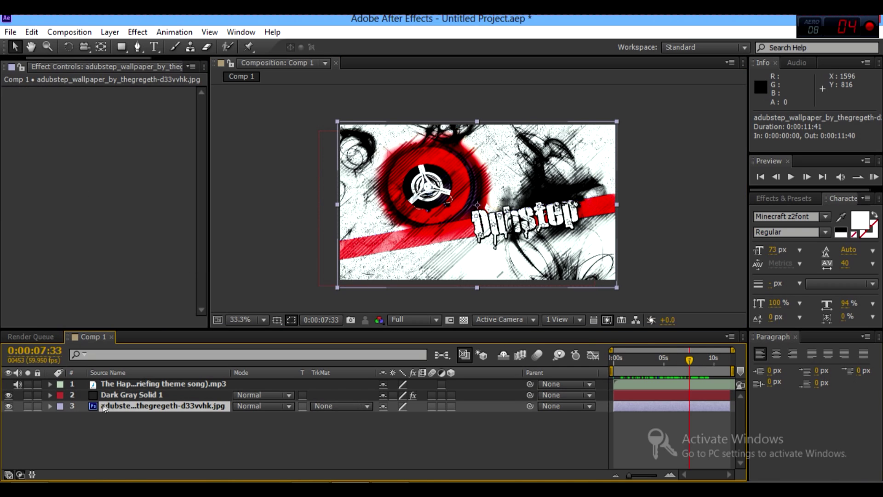